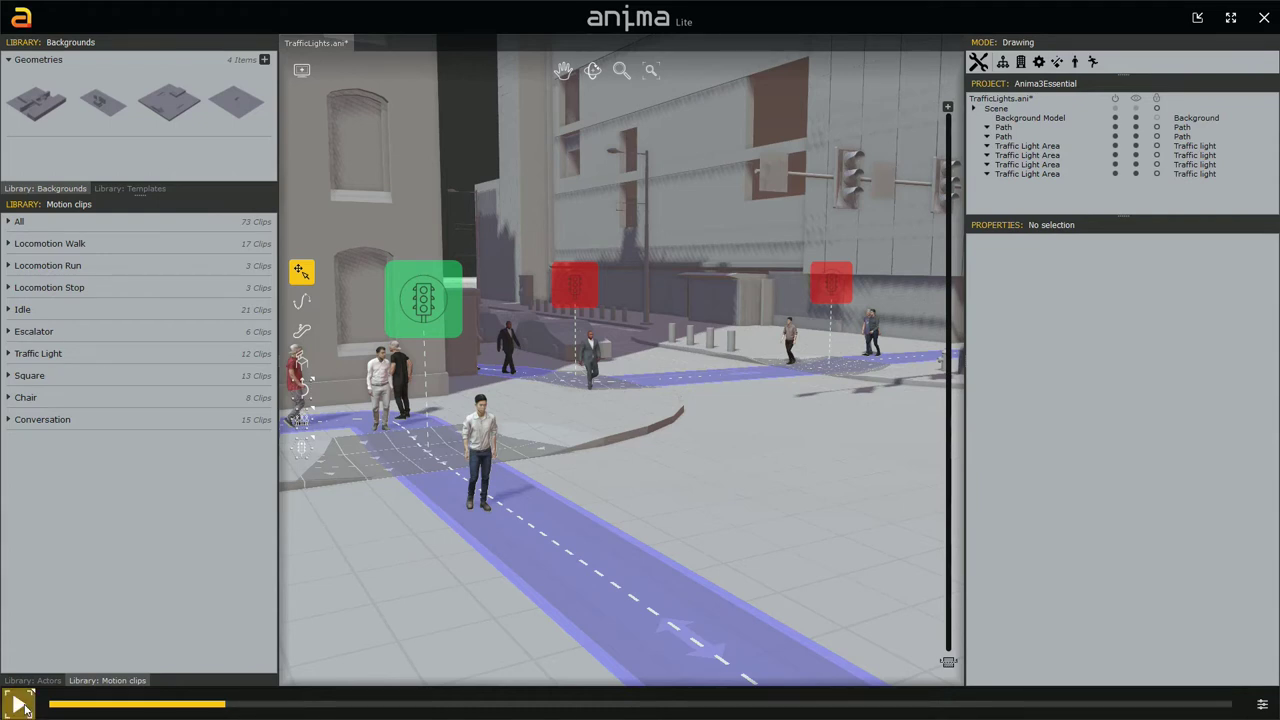
Play the crowd simulation without helper graphics and pause at frame 304, and resume it in the plain playback mode
left_click(22, 705)
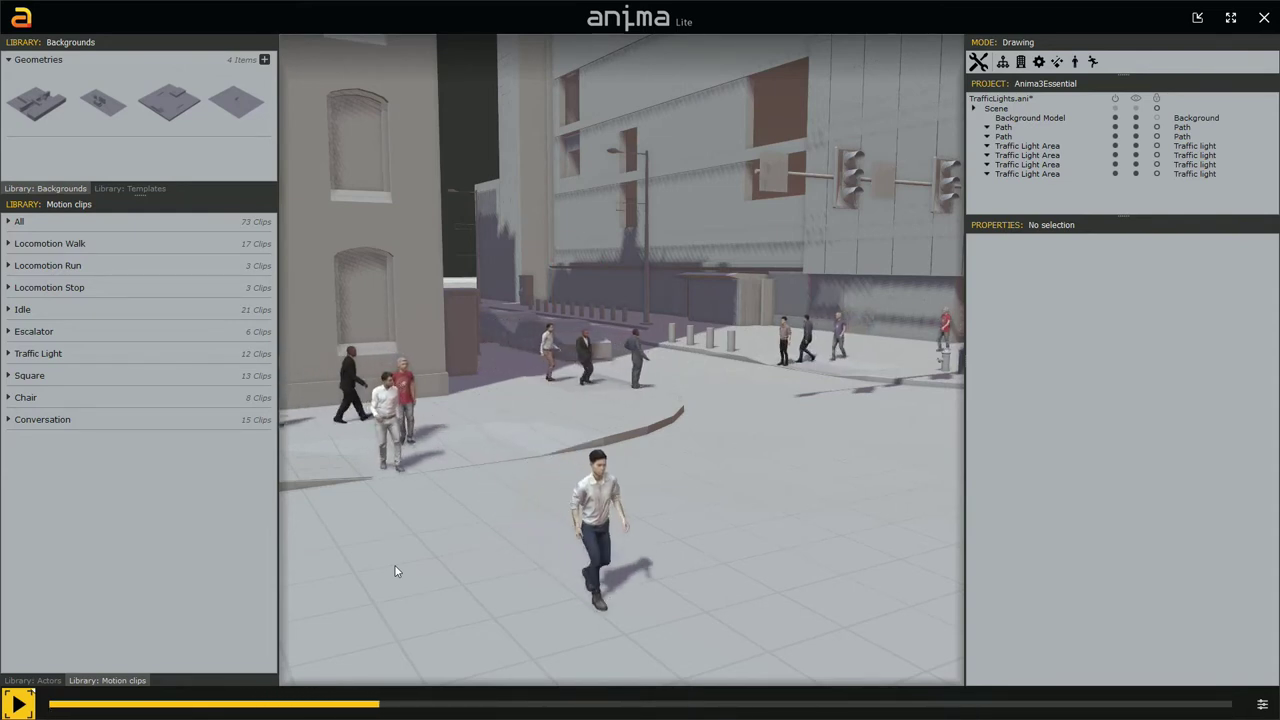
key("space")
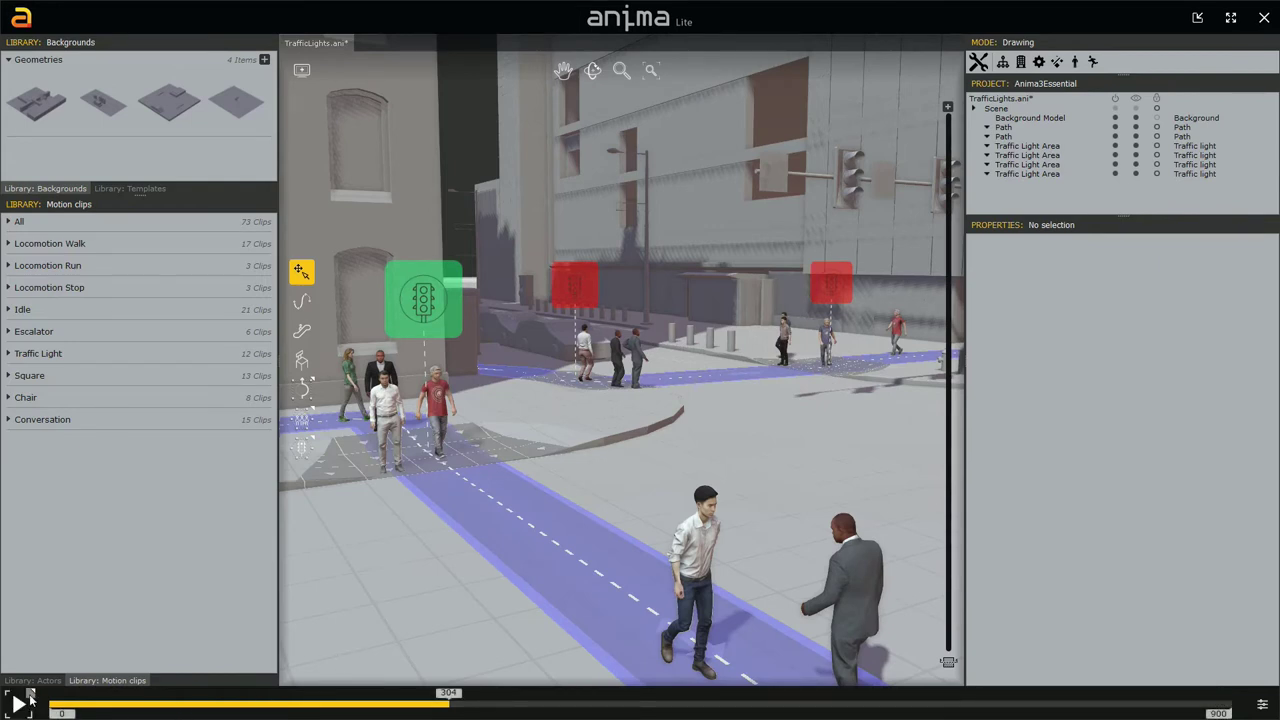
mouse_move(32, 697)
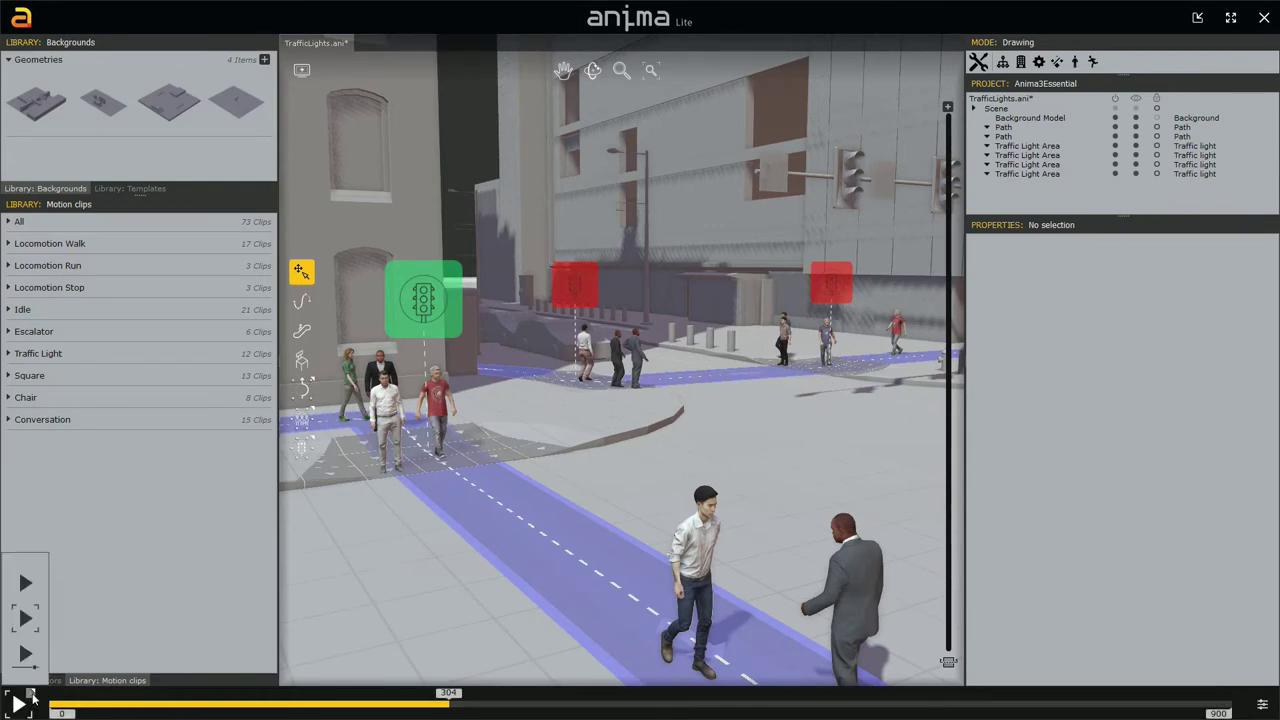
left_click(26, 587)
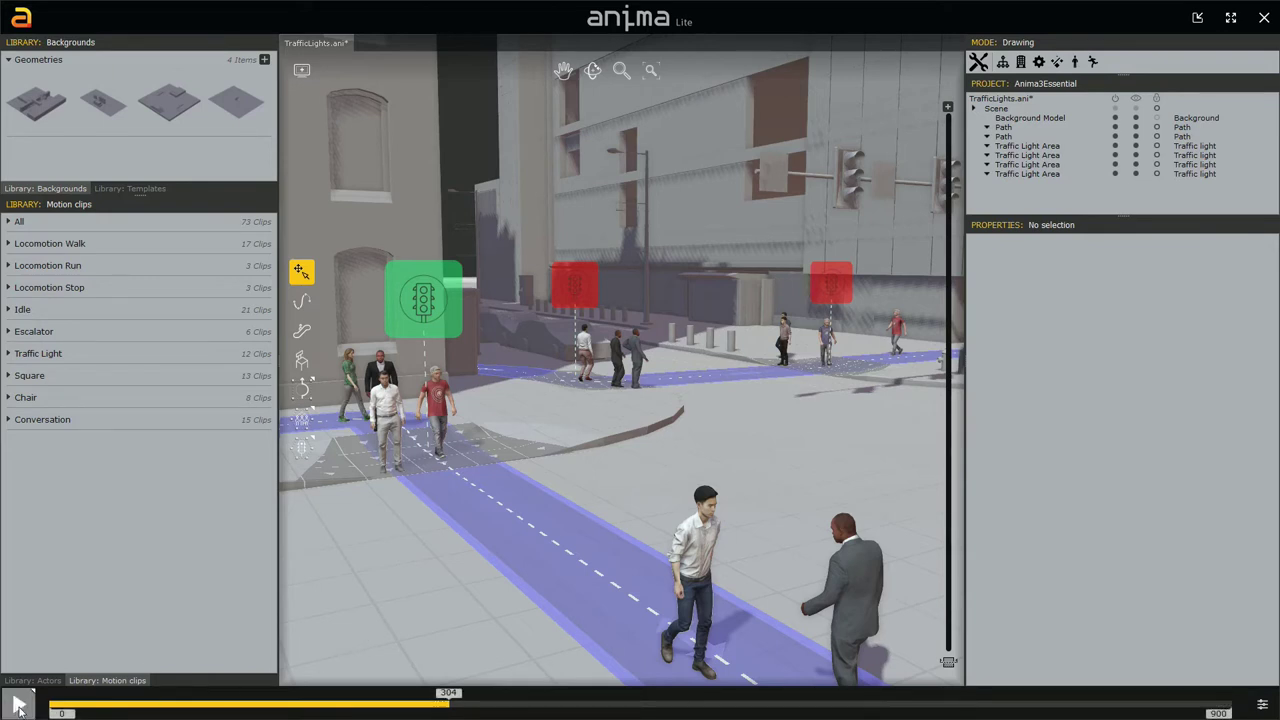
left_click(18, 705)
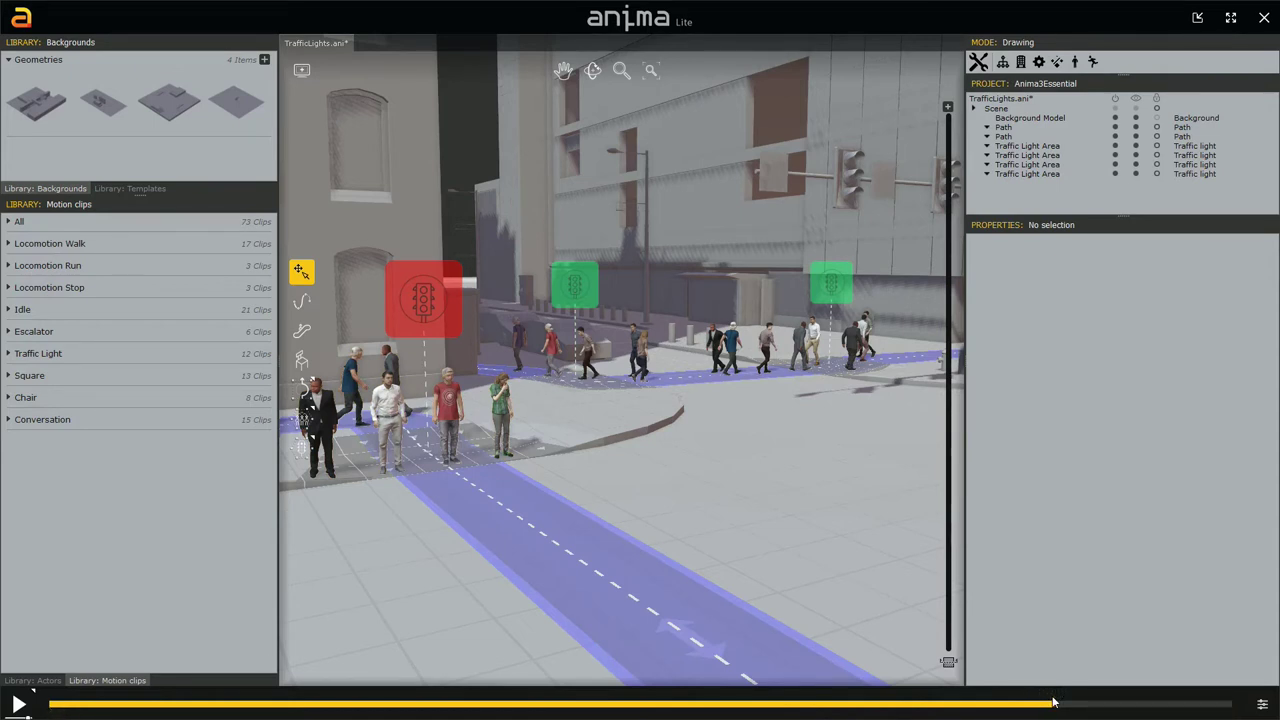
Scrub the animation back to frame 348 and further back to frame 256
left_click_drag(1052, 703, 507, 705)
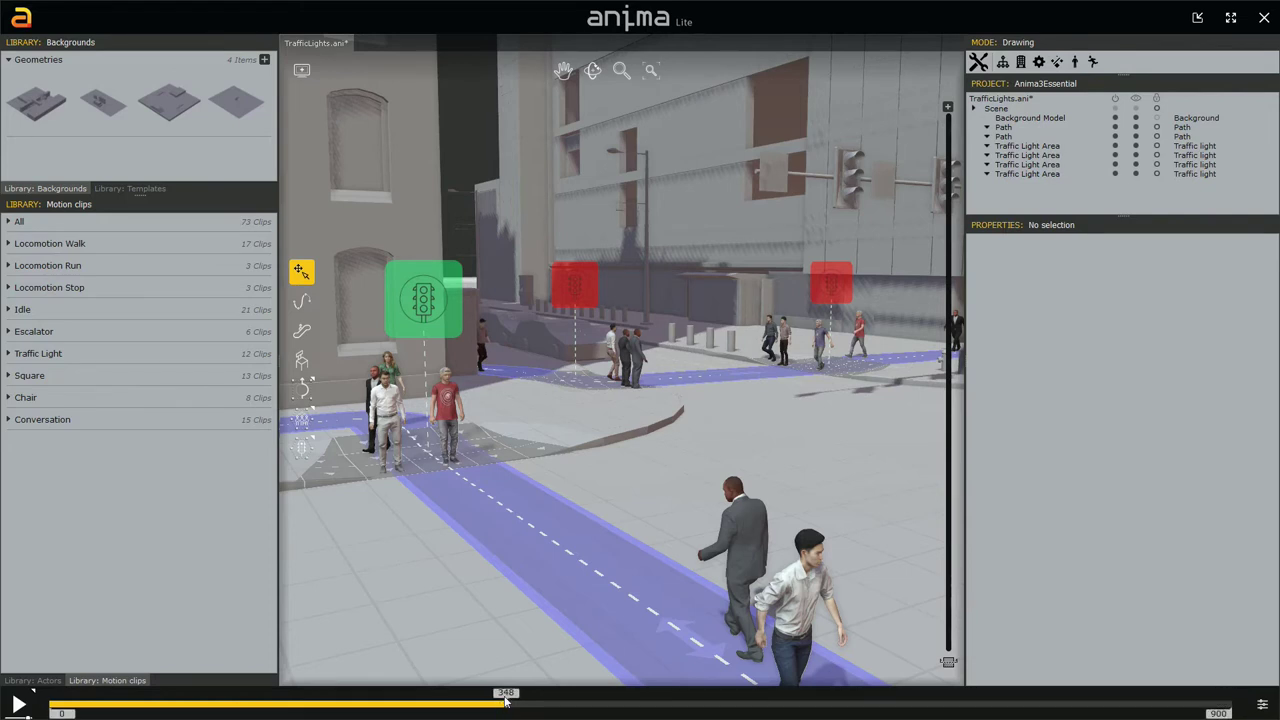
left_click_drag(505, 705, 390, 703)
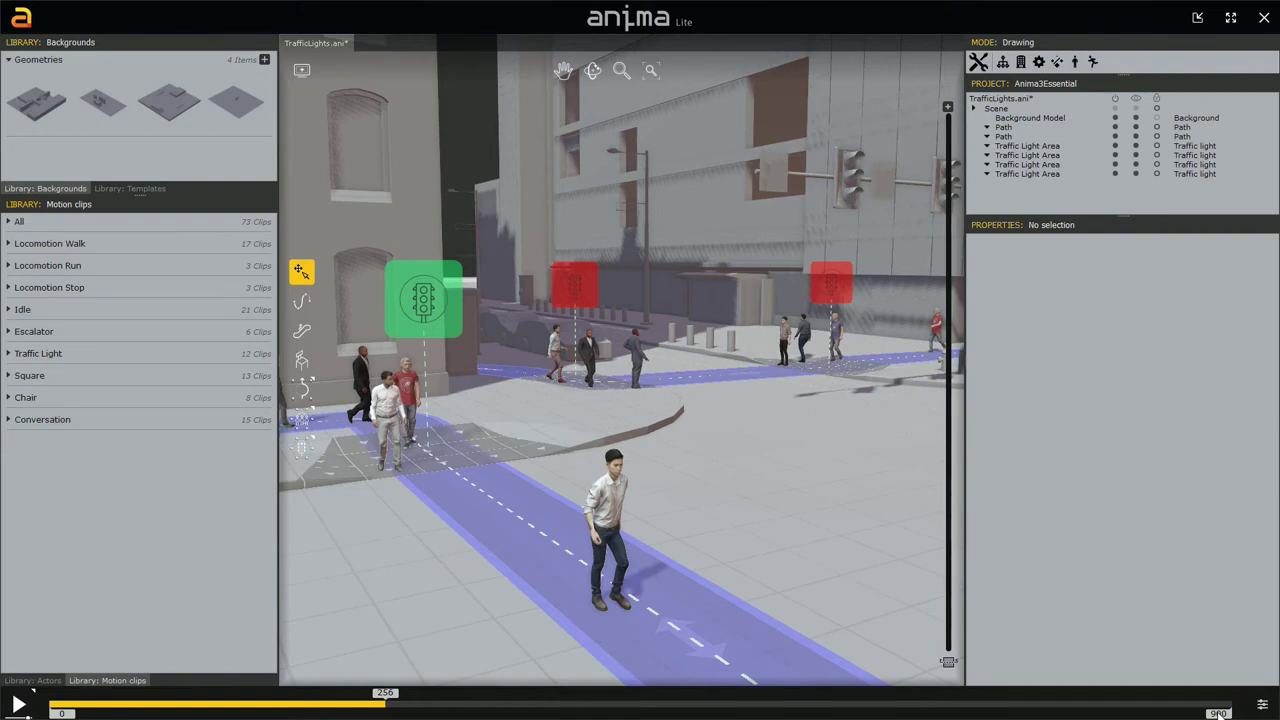
Narrow the playback range to a short section around frame 256, ending at frame 287
left_click_drag(1219, 713, 552, 713)
left_click_drag(66, 713, 336, 713)
left_click_drag(552, 713, 412, 713)
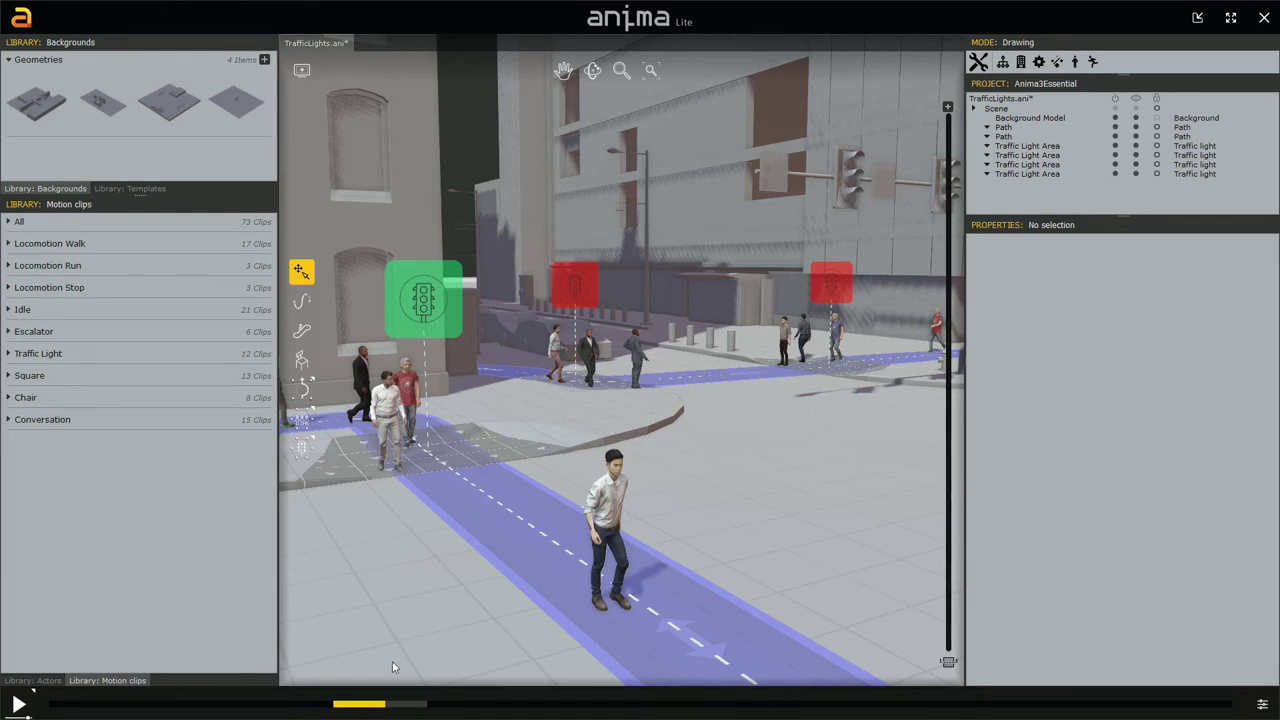
Restore the full playback range from frame 0 to frame 900
mouse_move(351, 713)
left_click_drag(346, 713, 50, 713)
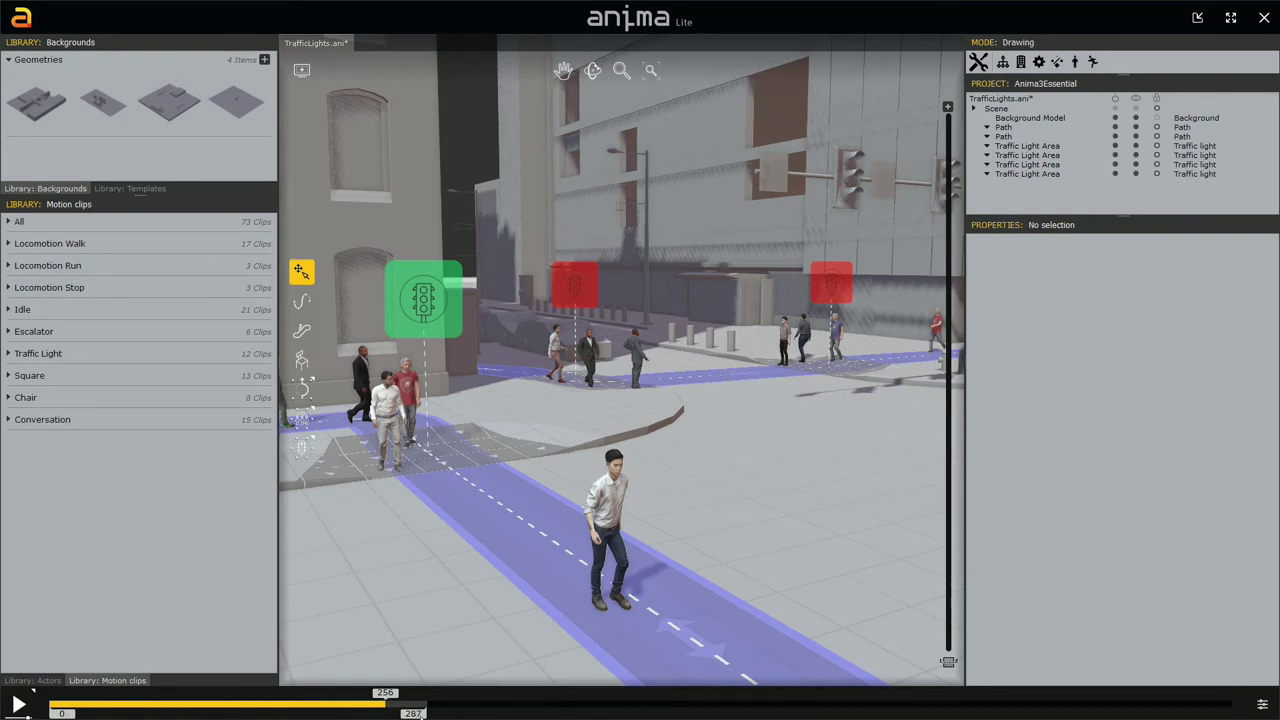
left_click_drag(413, 713, 1218, 713)
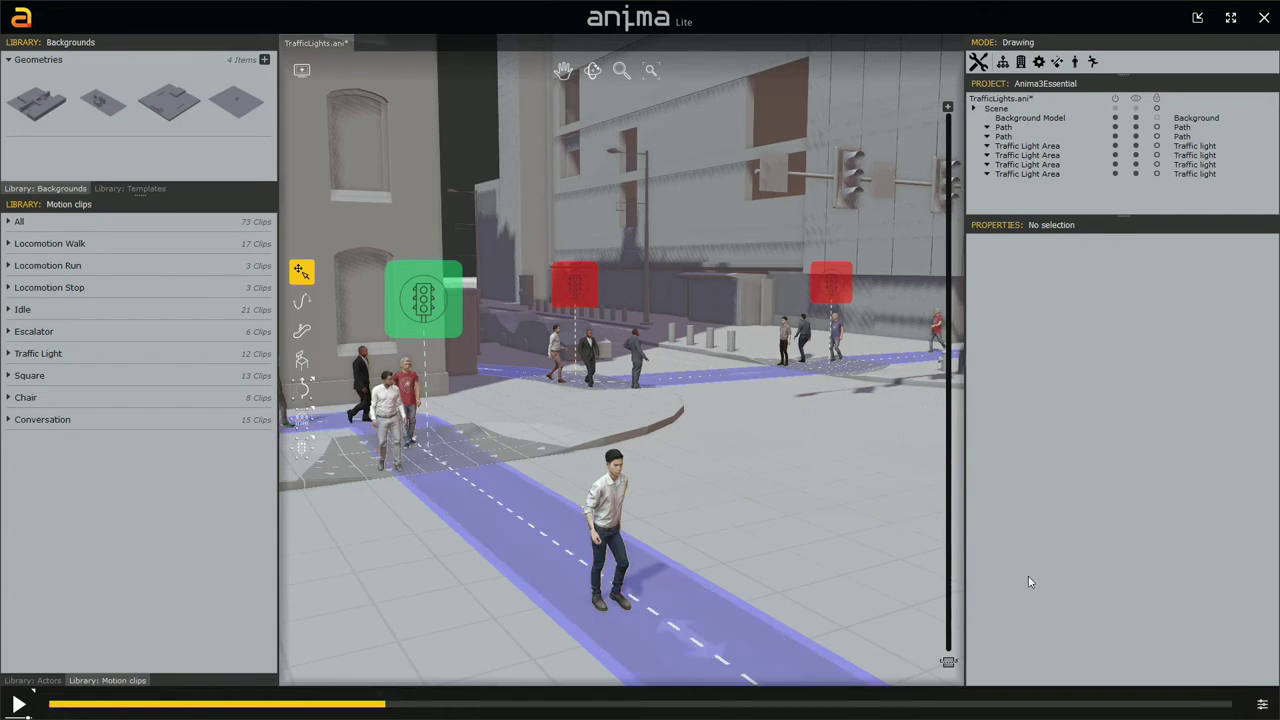
Set the animation's total time to 15 seconds in the playback settings
left_click(1263, 705)
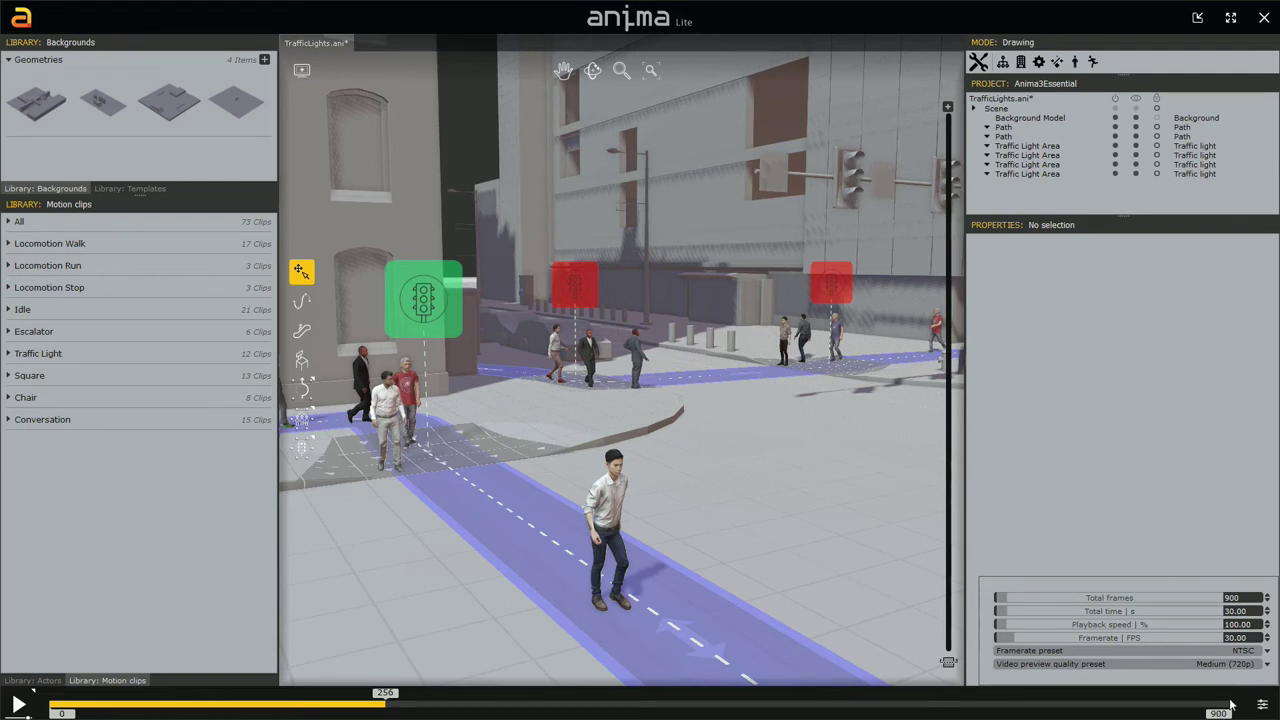
left_click(1202, 597)
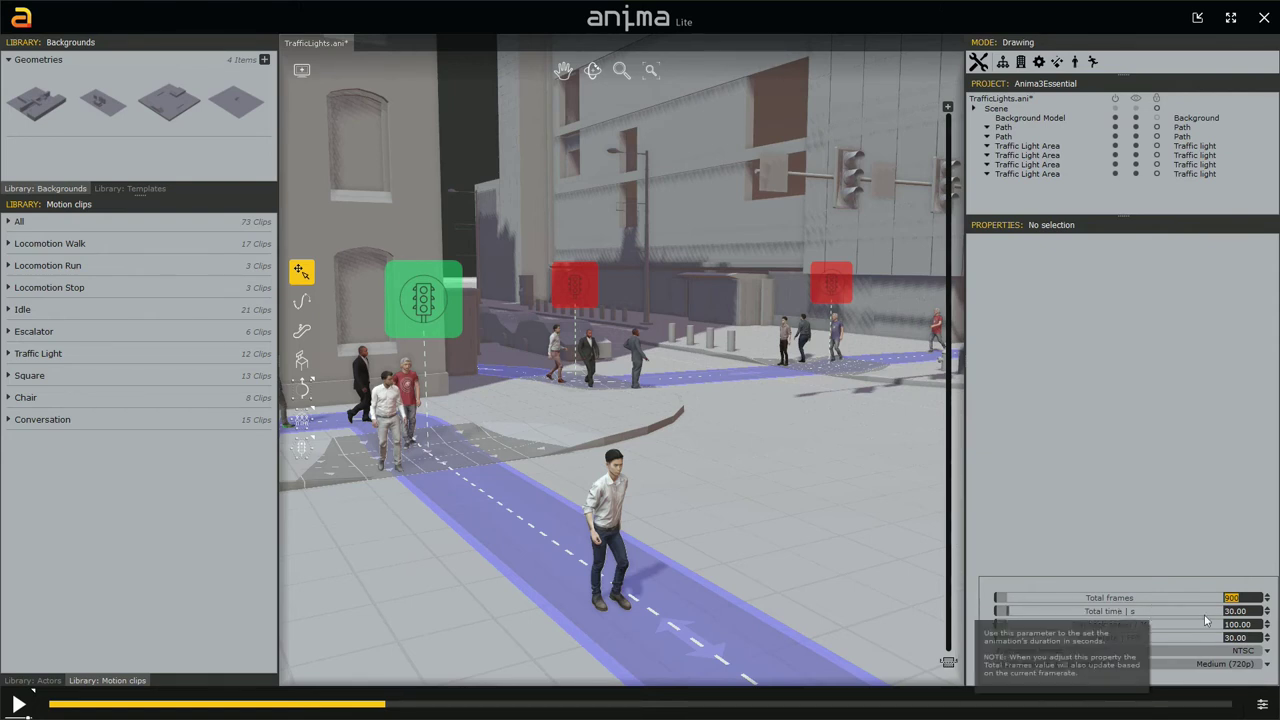
left_click(1244, 611)
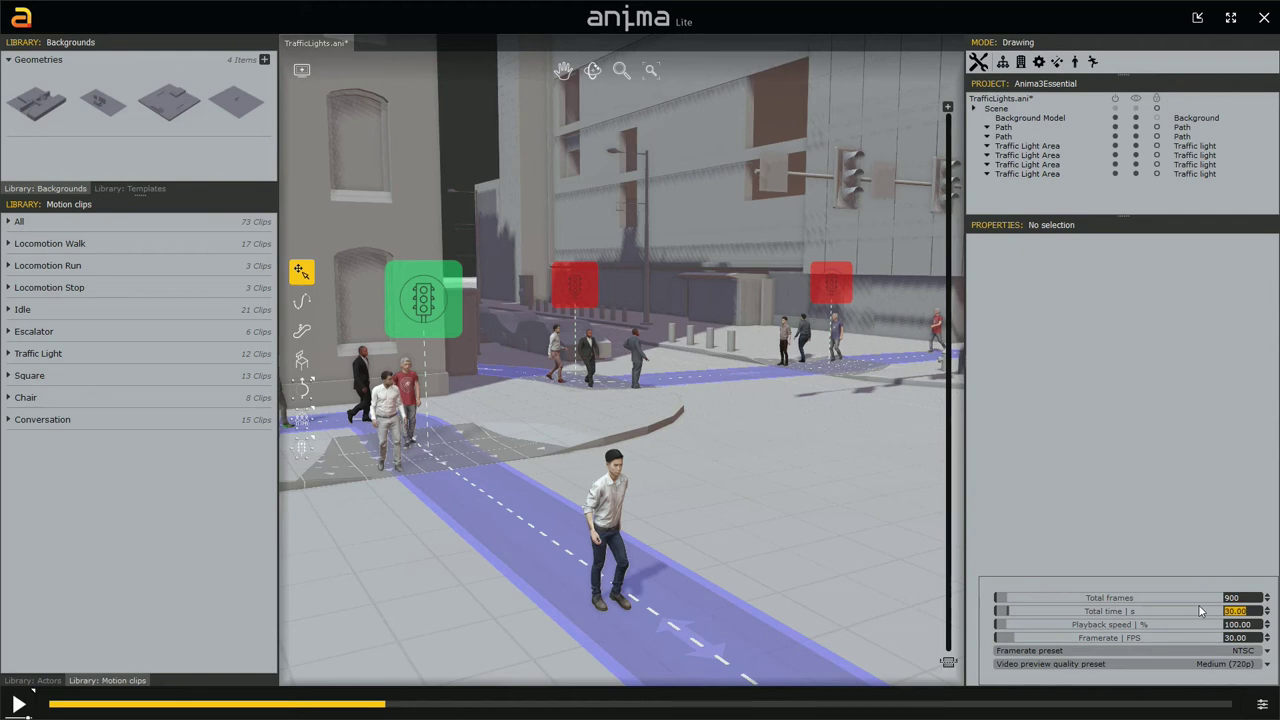
type("15")
key("Return")
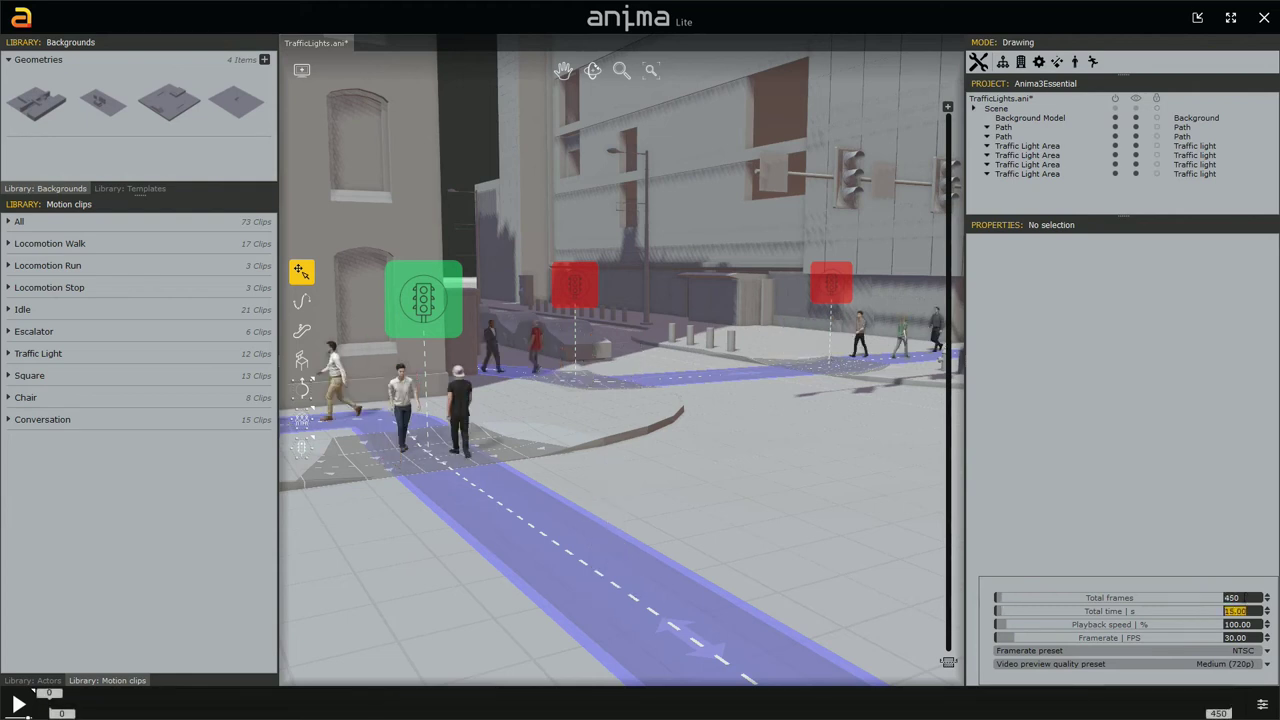
Set the animation's total time back to 30 seconds
left_click(1201, 597)
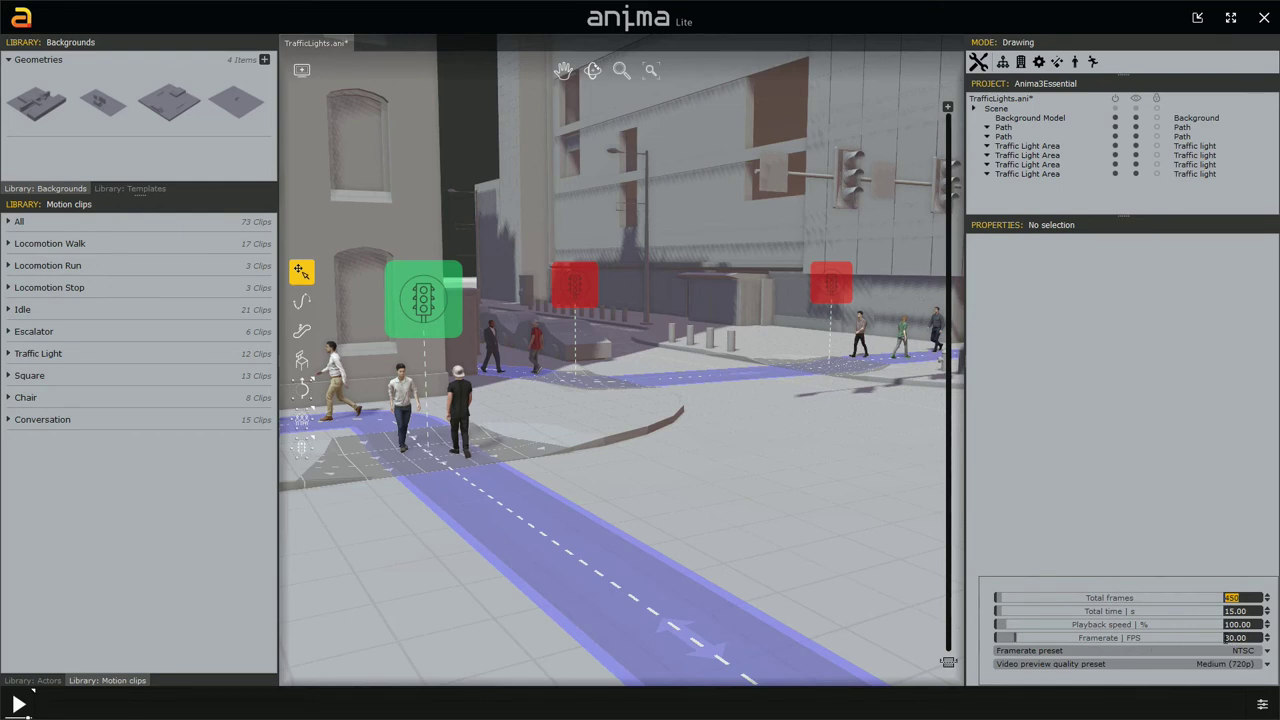
left_click(1248, 638)
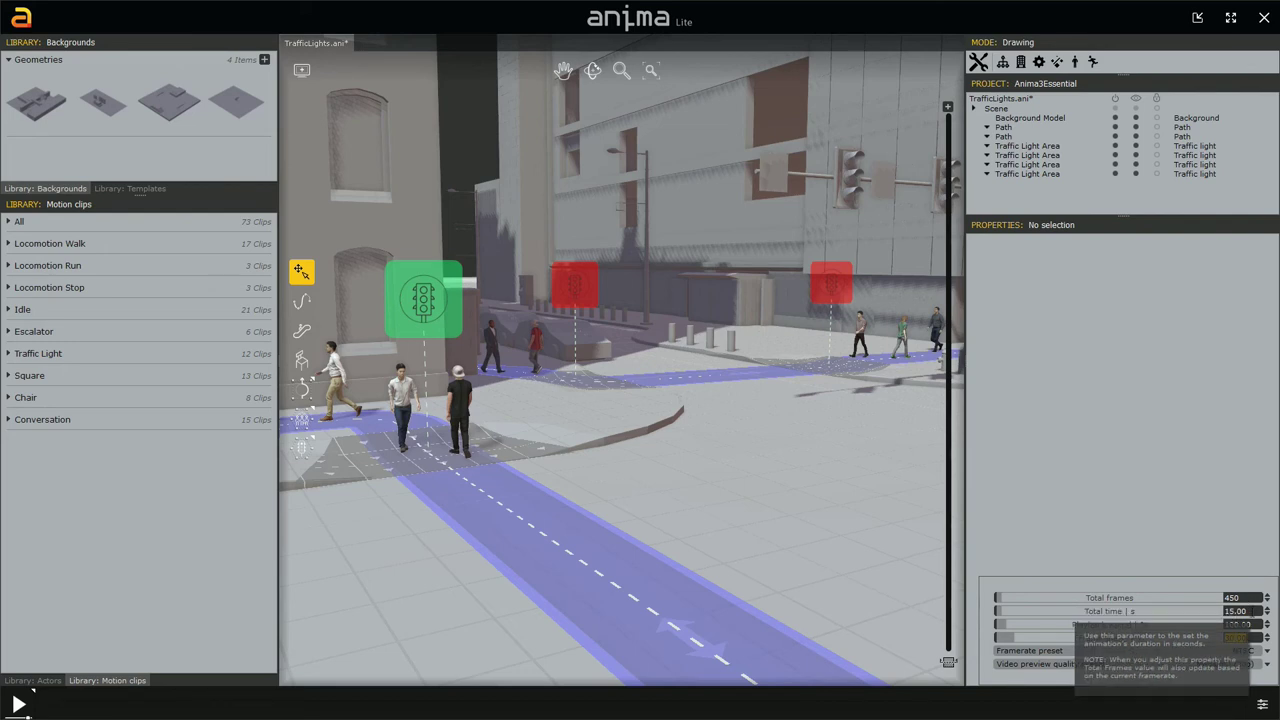
left_click(1237, 611)
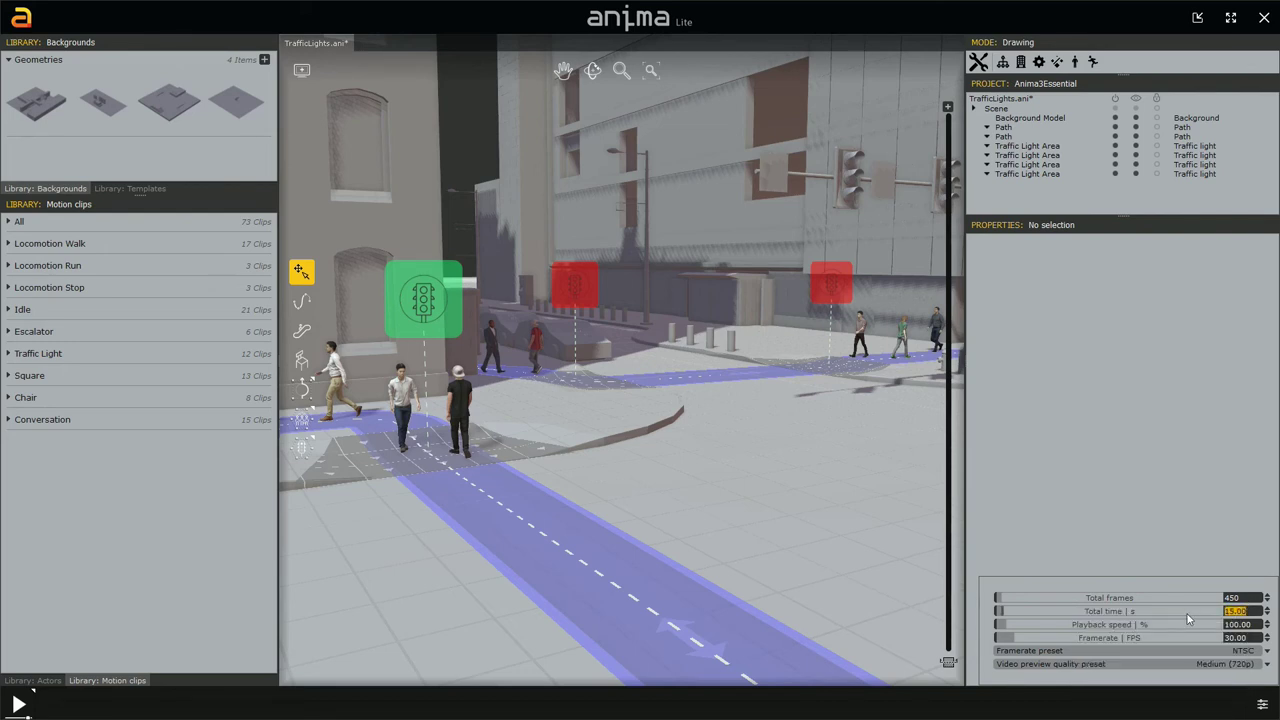
type("30")
key("Return")
left_click(1235, 598)
Try different playback speeds and reset the playback speed to 100%
left_click_drag(1007, 631, 993, 631)
left_click_drag(1029, 624, 1239, 639)
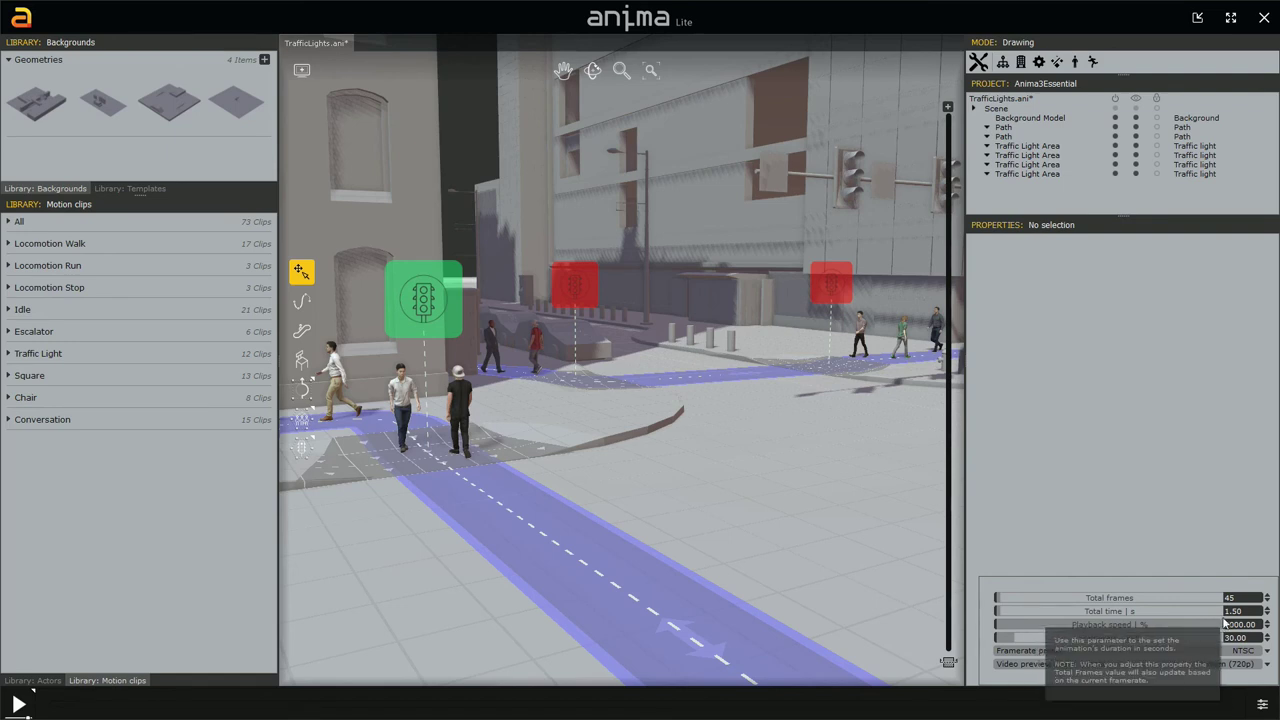
double_click(1204, 614)
type("100")
key("Return")
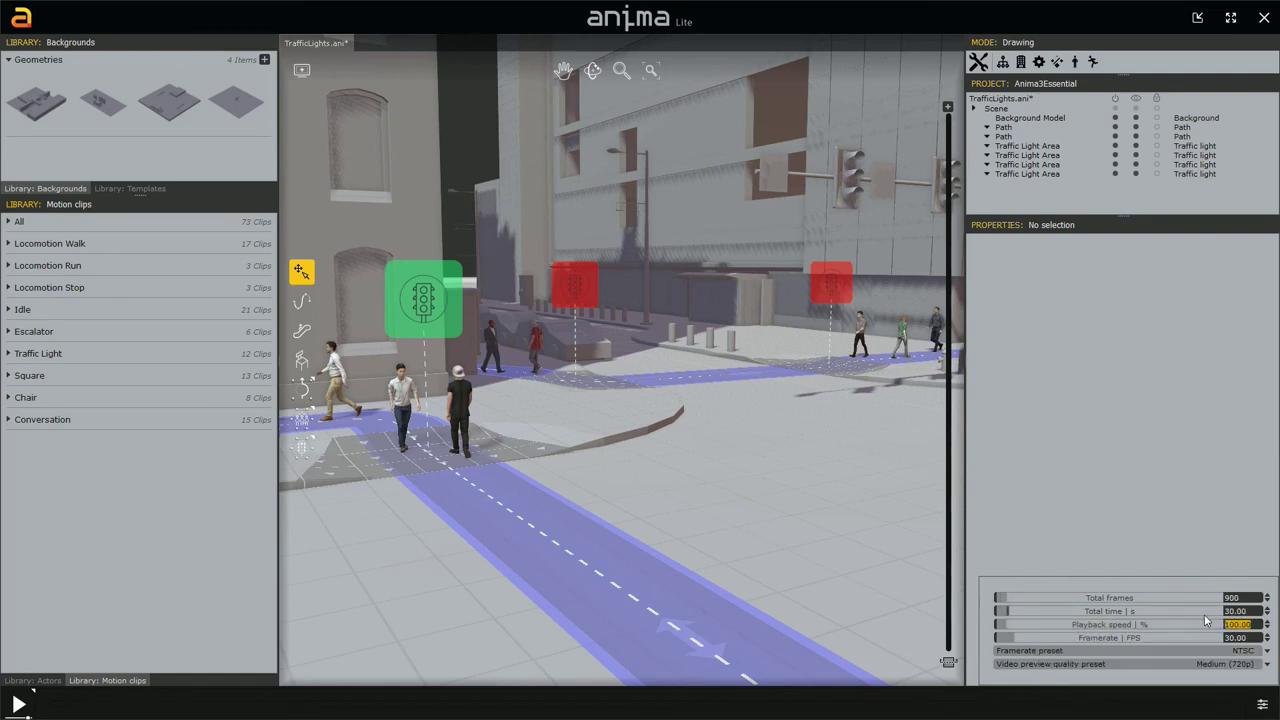
left_click(18, 706)
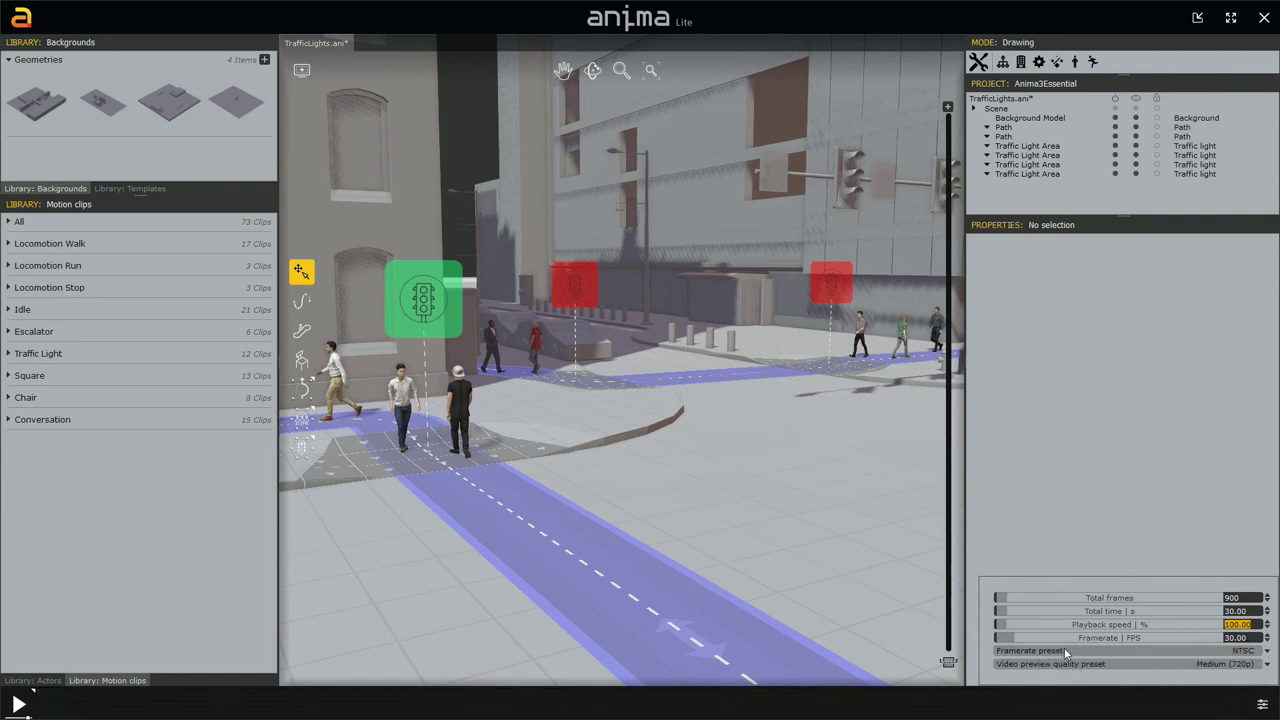
Choose the NTSC framerate preset and open the custom framerate value for editing
left_click(1267, 651)
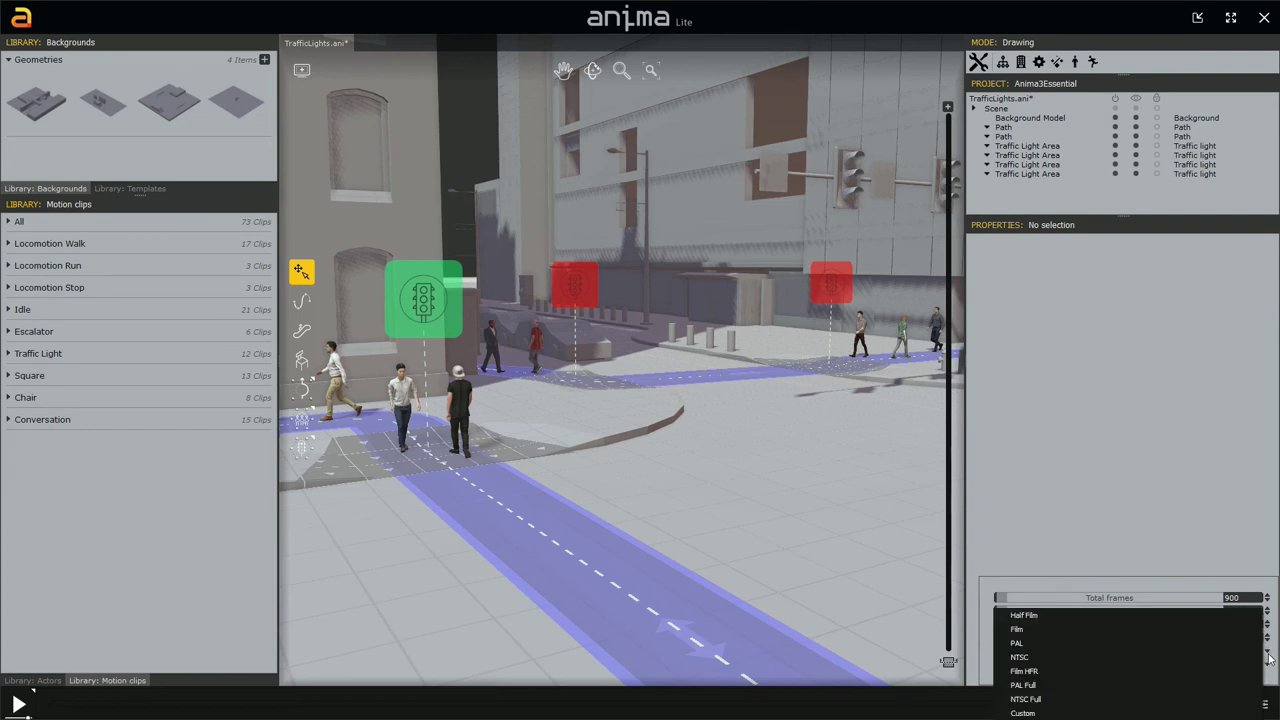
left_click(1018, 657)
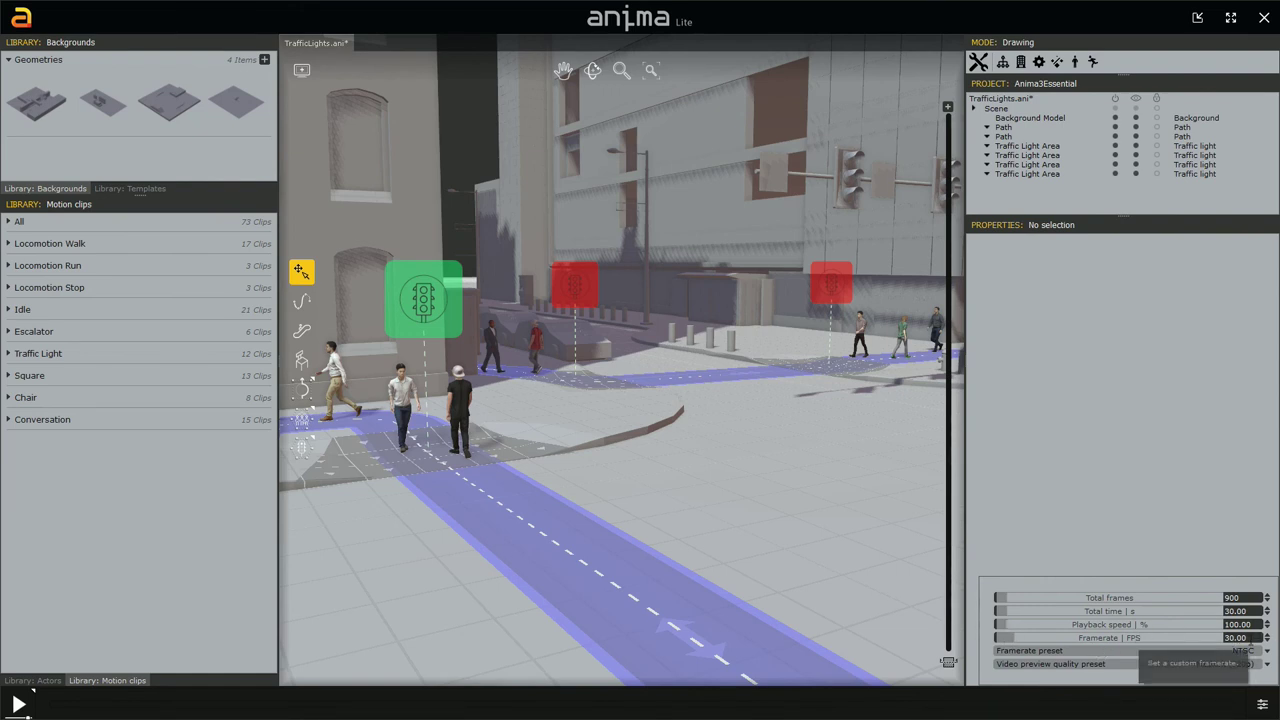
left_click_drag(1237, 638, 1180, 642)
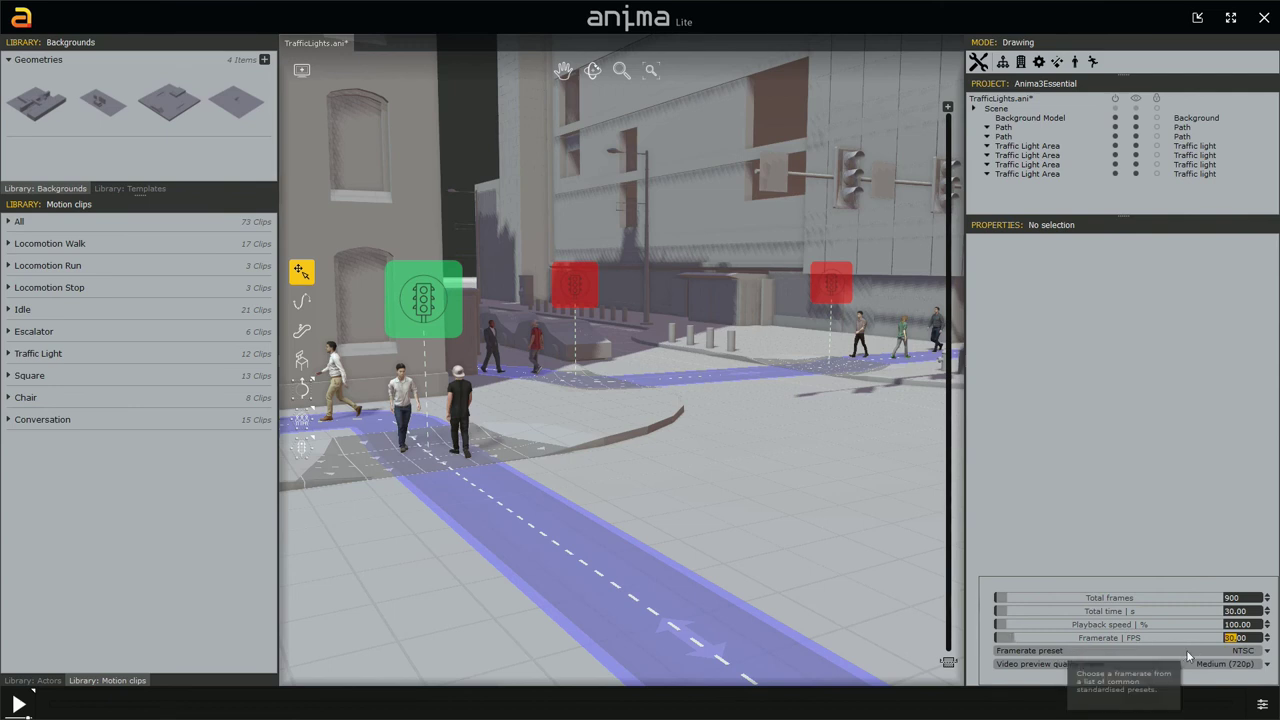
Review the available video preview quality presets and close the playback settings without choosing another one
left_click(1266, 667)
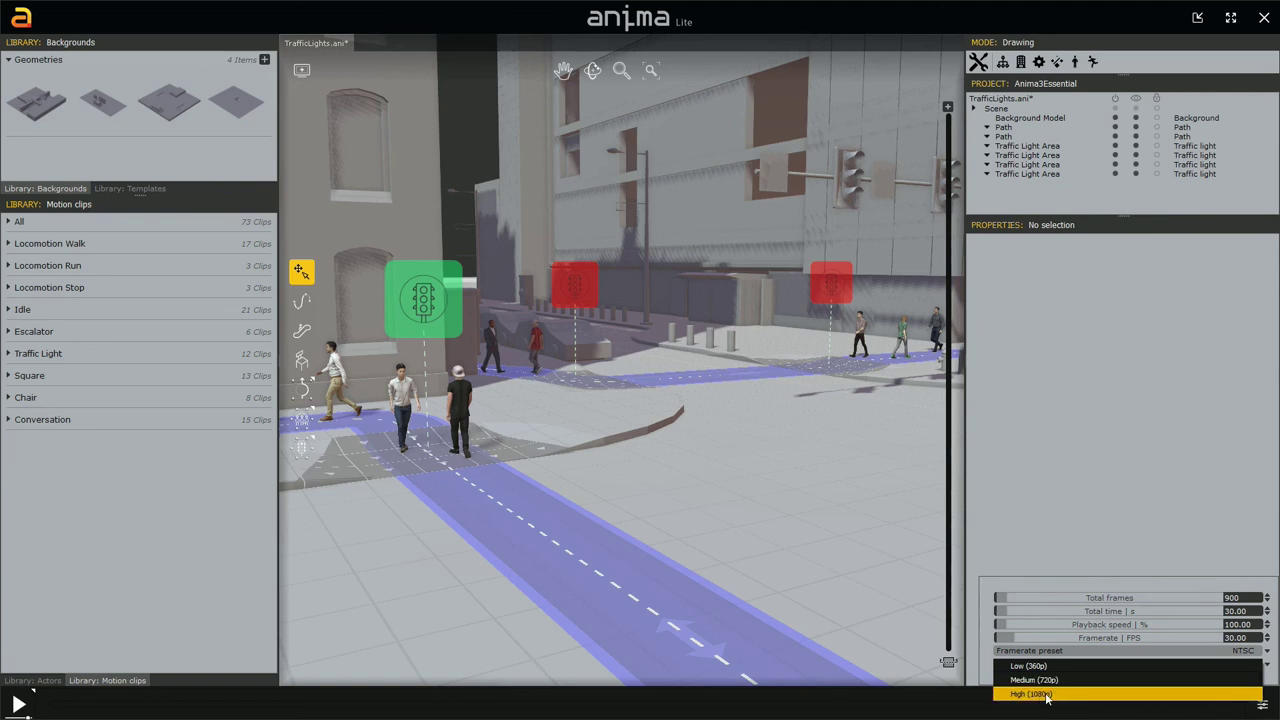
left_click(1121, 583)
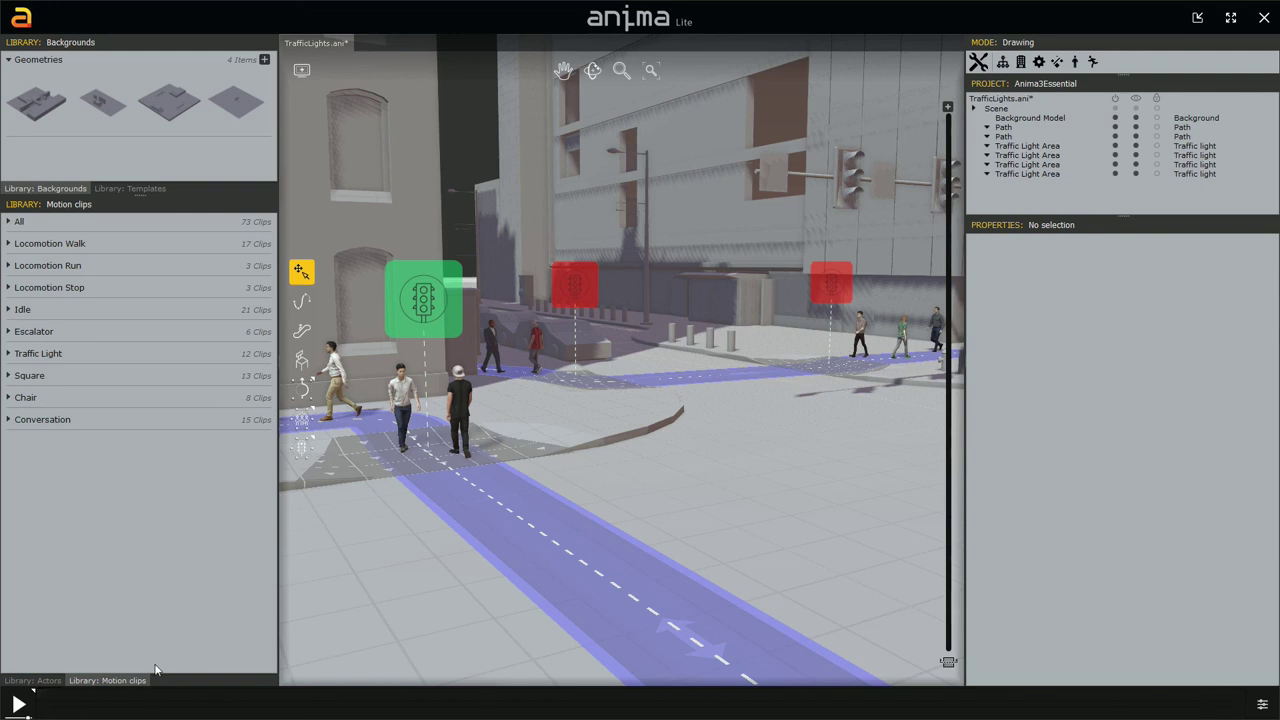
Record a video preview of the simulation, inspect the AVI file in the previews directory, and minimize the folder window
left_click(21, 707)
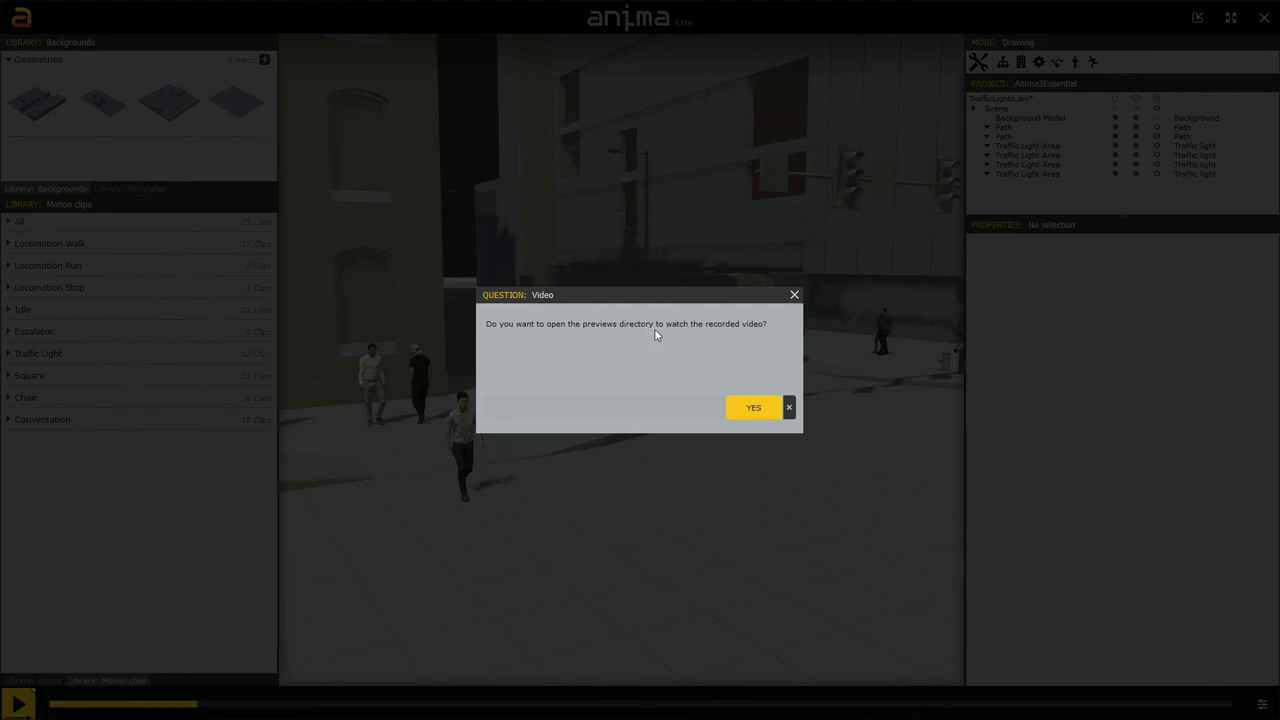
left_click(754, 409)
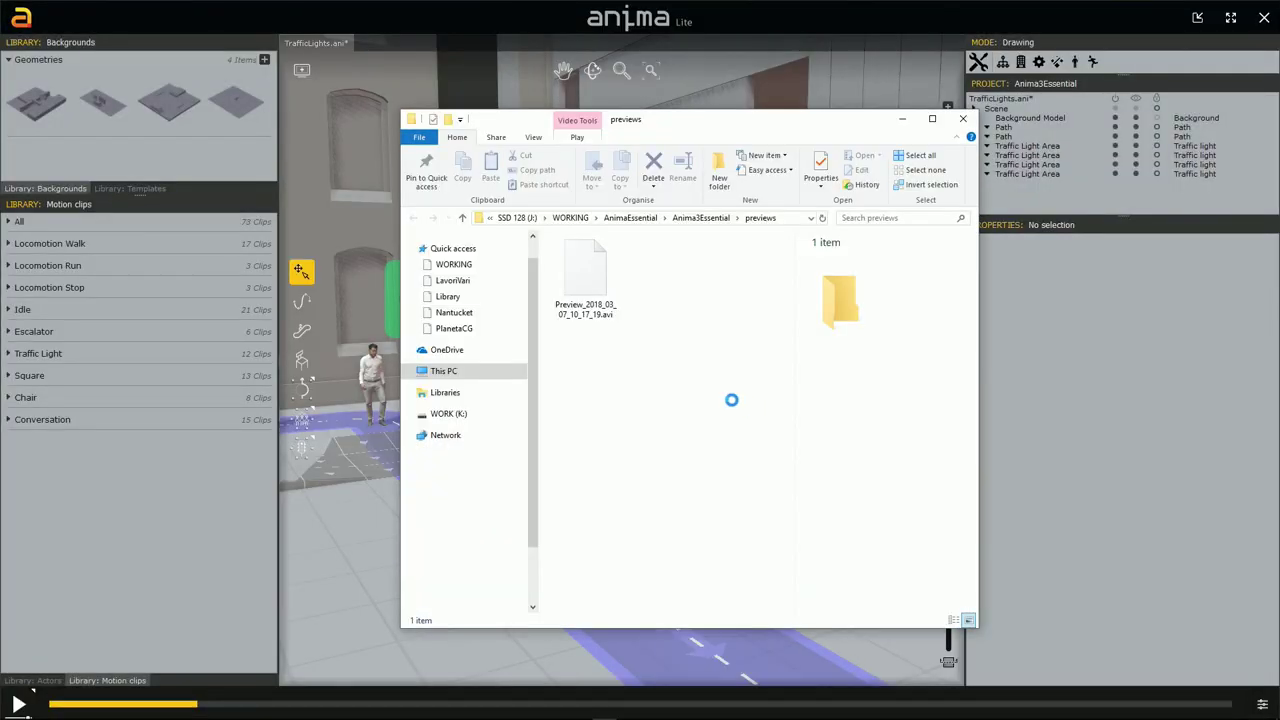
left_click(590, 318)
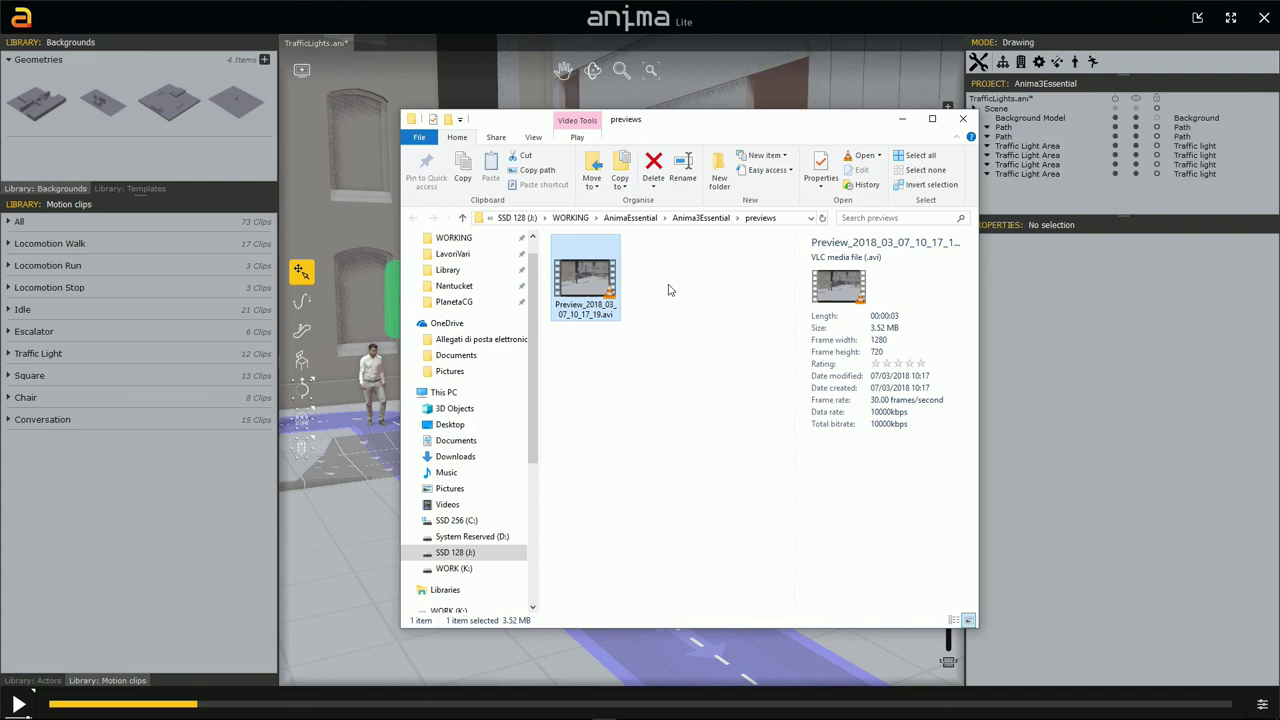
left_click(902, 119)
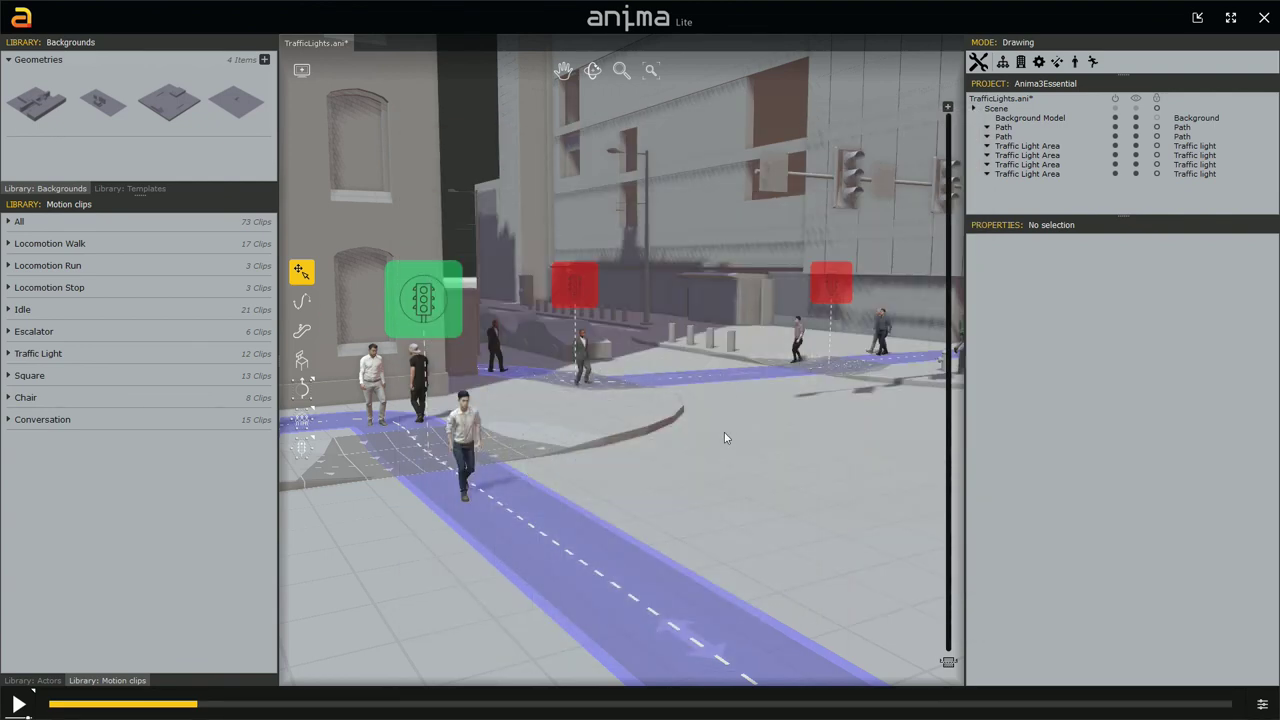